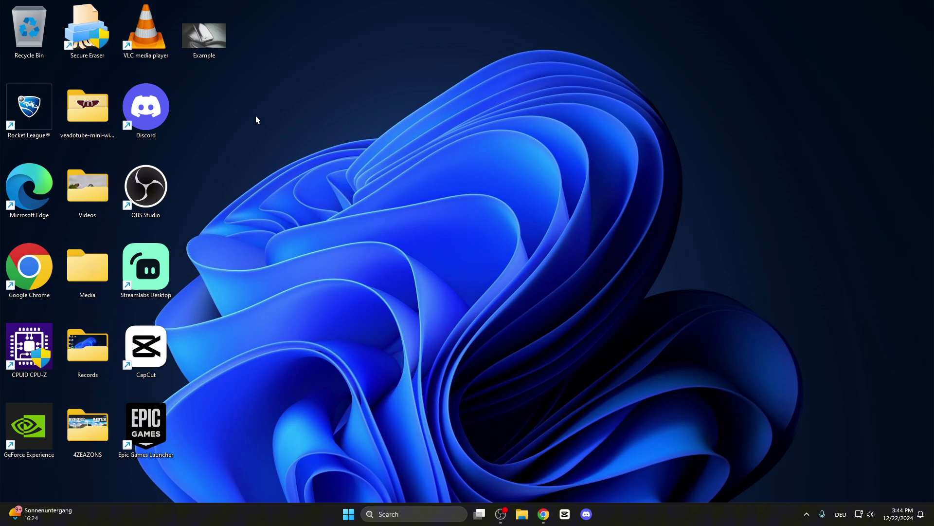
Step: Open Example.jpg in Photos and enter the editor
{"action": "right_click", "coordinate": [213, 42]}
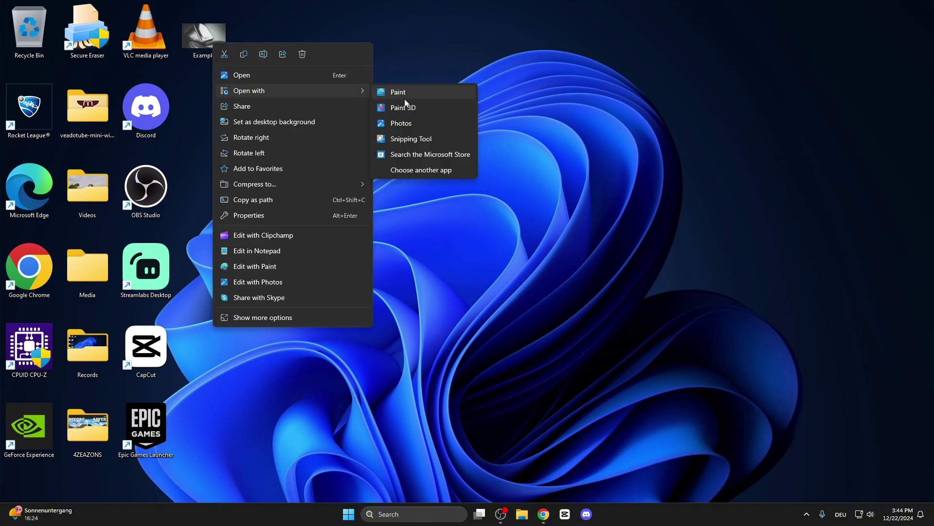
{"action": "key", "text": "Return"}
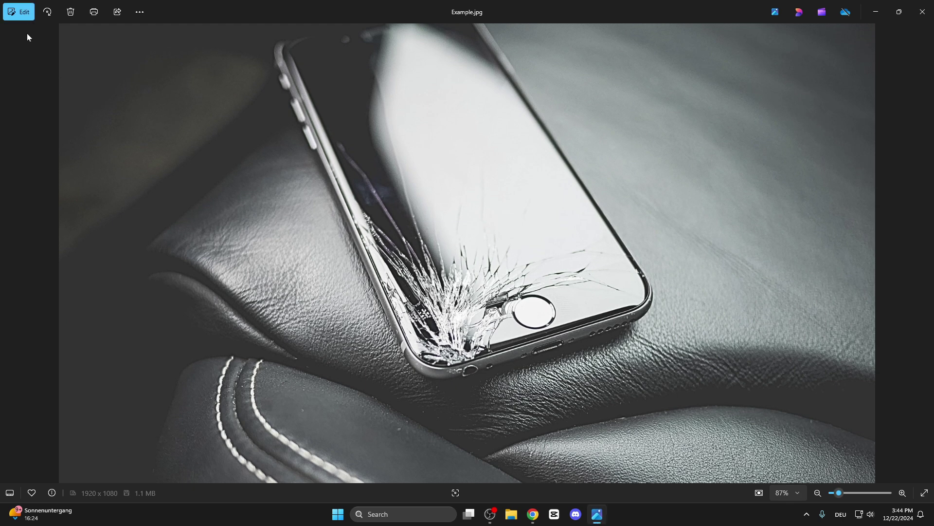
{"action": "left_click", "coordinate": [19, 12]}
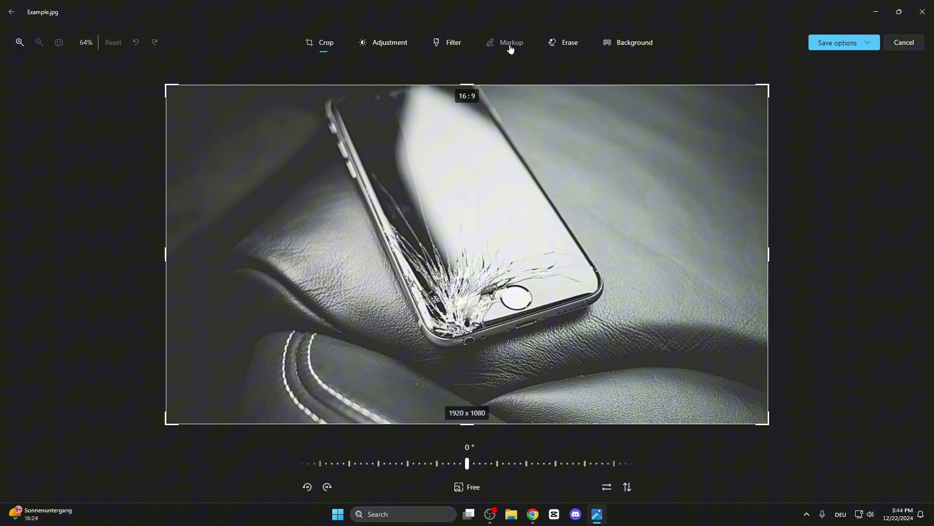
Step: In Markup, draw a yellow highlighter line across the top of the phone screen
{"action": "left_click", "coordinate": [508, 43]}
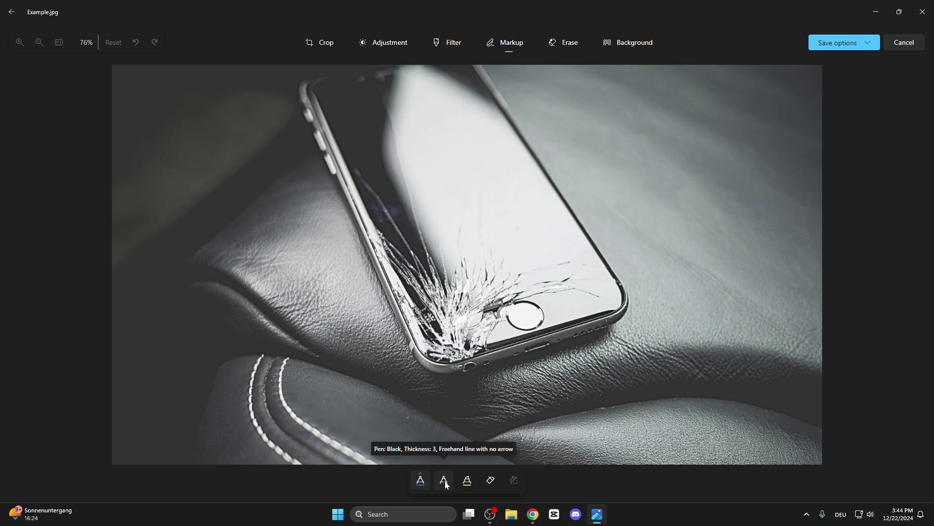
{"action": "left_click", "coordinate": [467, 480]}
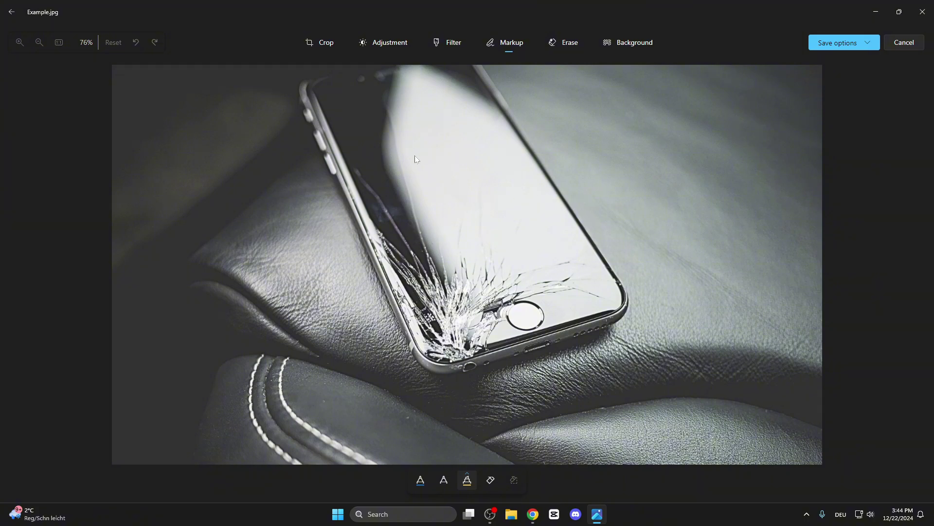
{"action": "left_click_drag", "start_coordinate": [415, 158], "coordinate": [539, 161]}
{"action": "left_click_drag", "start_coordinate": [597, 161], "coordinate": [623, 162]}
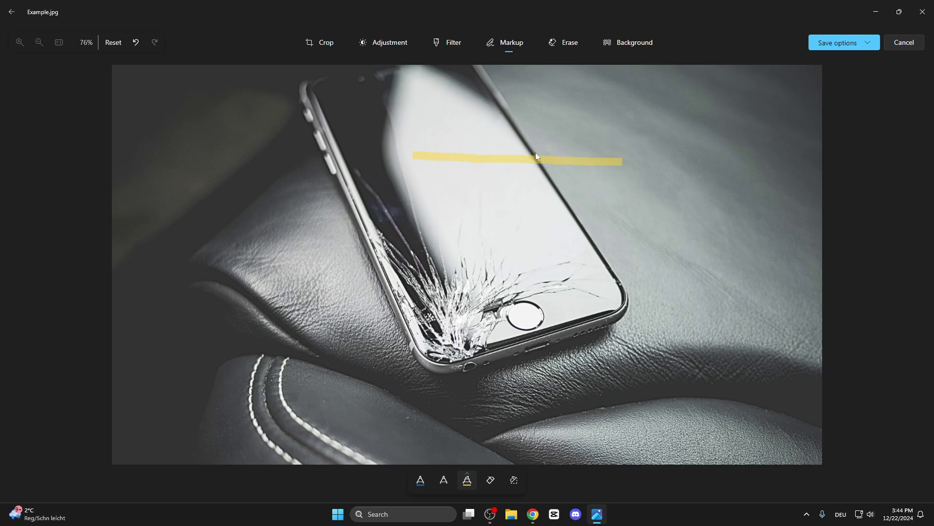
Step: Draw a blue test scribble with the pen to the right of the highlight
{"action": "left_click", "coordinate": [490, 479]}
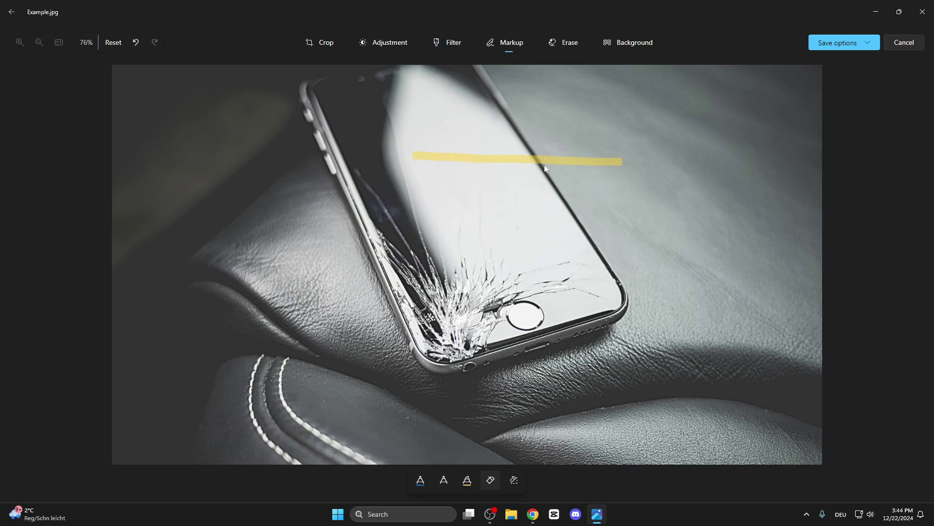
{"action": "left_click", "coordinate": [421, 479]}
{"action": "left_click_drag", "start_coordinate": [726, 143], "coordinate": [751, 183]}
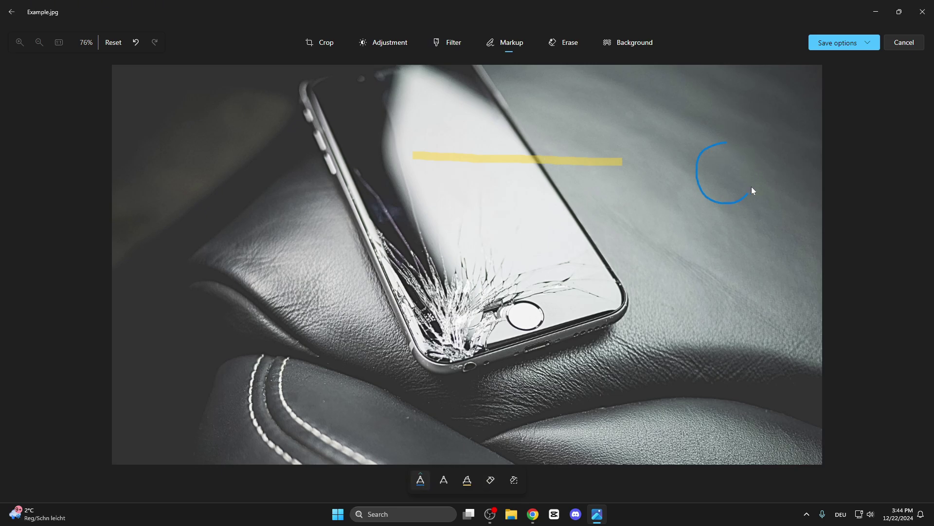
Step: Erase the yellow highlight and the blue scribble with the eraser
{"action": "left_click", "coordinate": [490, 480]}
{"action": "left_click", "coordinate": [595, 163]}
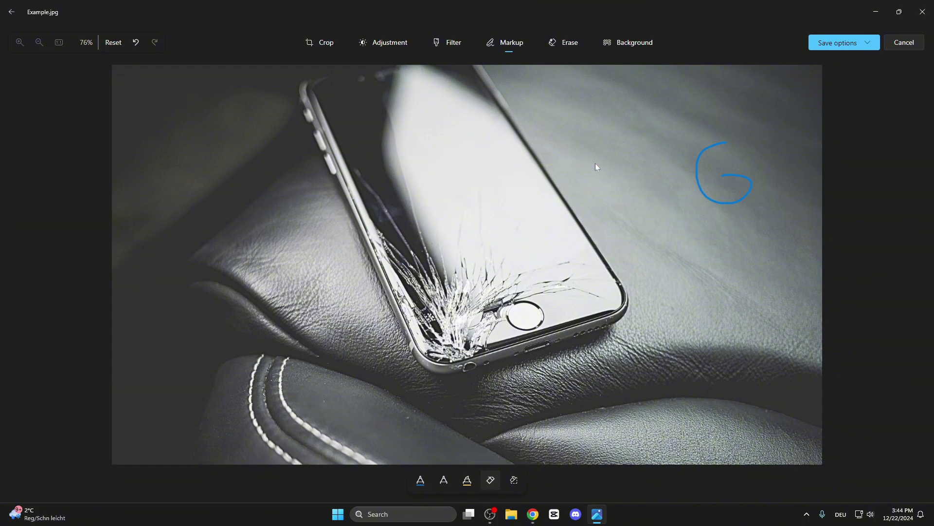
{"action": "left_click", "coordinate": [699, 180]}
{"action": "left_click", "coordinate": [420, 481]}
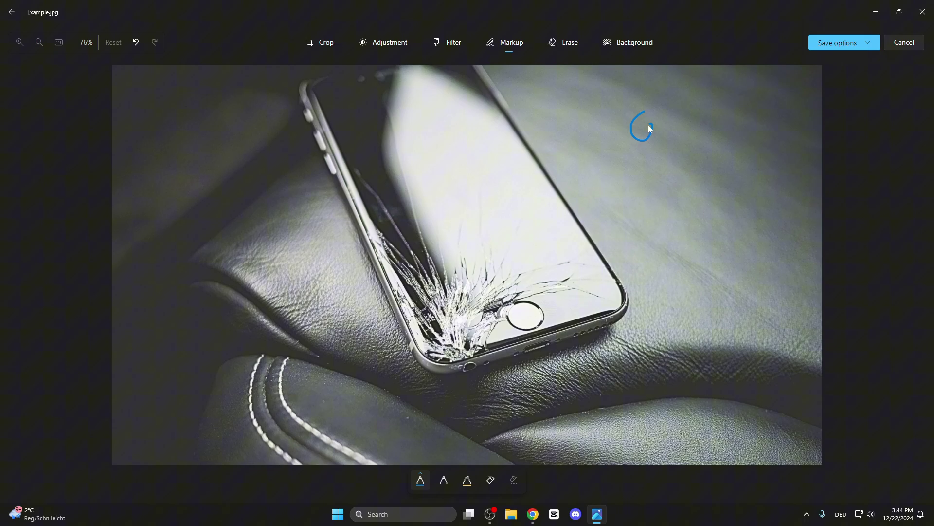
{"action": "left_click_drag", "start_coordinate": [649, 124], "coordinate": [648, 131]}
{"action": "left_click_drag", "start_coordinate": [689, 221], "coordinate": [717, 209]}
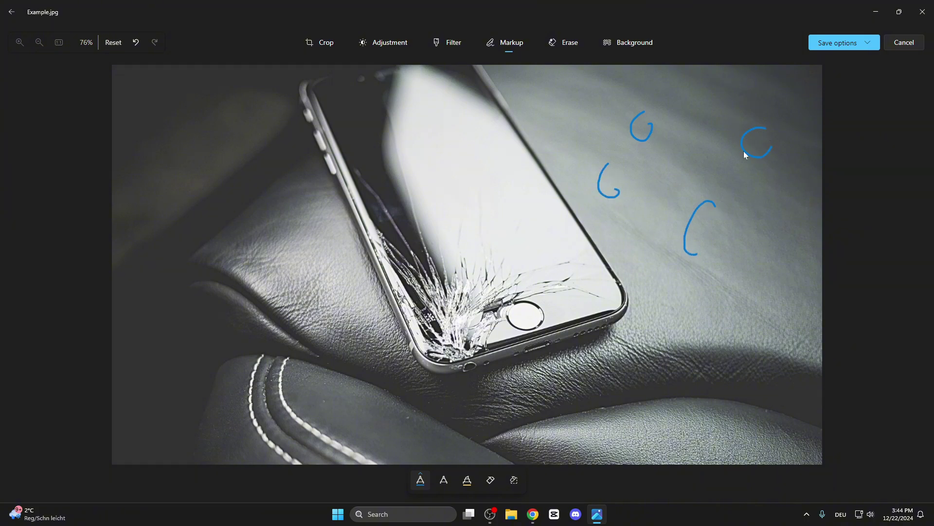
{"action": "left_click", "coordinate": [515, 483]}
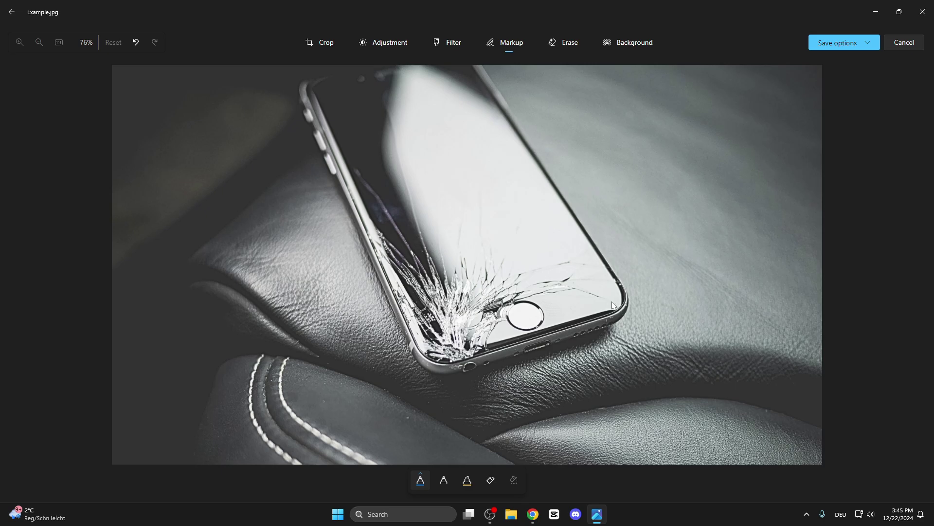
Step: Set the pen to red at thickness 6 and loop around the shattered corner
{"action": "left_click", "coordinate": [420, 479]}
{"action": "left_click", "coordinate": [488, 402]}
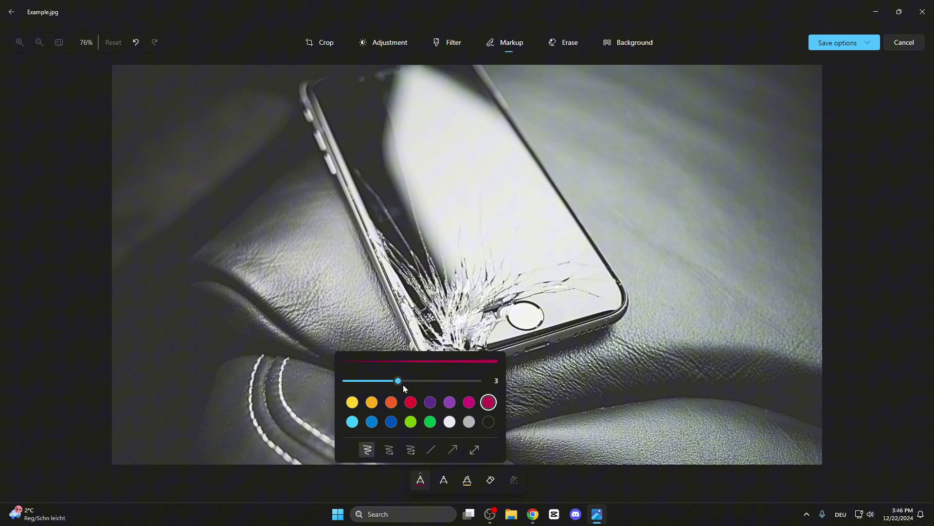
{"action": "left_click_drag", "start_coordinate": [398, 380], "coordinate": [481, 380]}
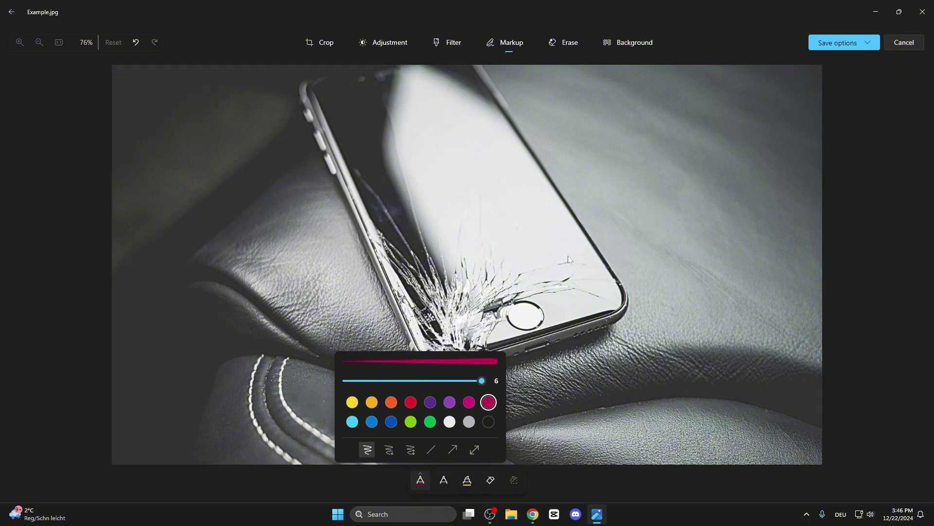
{"action": "mouse_move", "coordinate": [563, 252]}
{"action": "left_mouse_down"}
{"action": "mouse_move", "coordinate": [540, 381]}
{"action": "mouse_move", "coordinate": [559, 252]}
{"action": "left_mouse_up"}
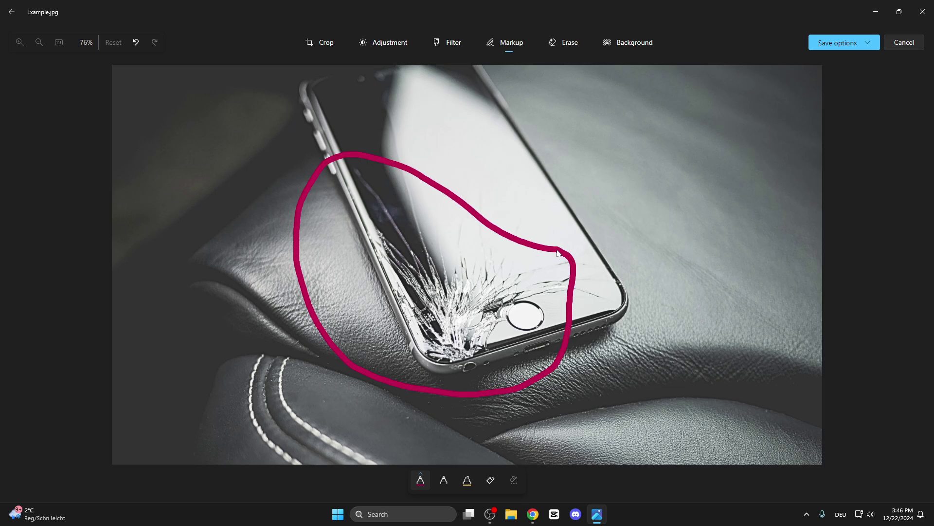
{"action": "left_click", "coordinate": [422, 480]}
Step: Draw an arrow-tipped red line from the upper right to the circled crack
{"action": "left_click", "coordinate": [454, 450]}
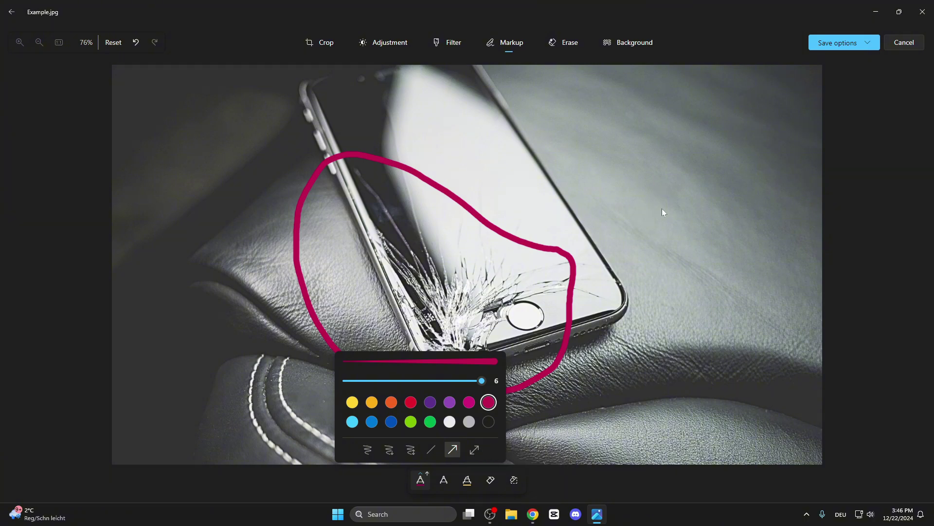
{"action": "left_click_drag", "start_coordinate": [663, 183], "coordinate": [634, 199]}
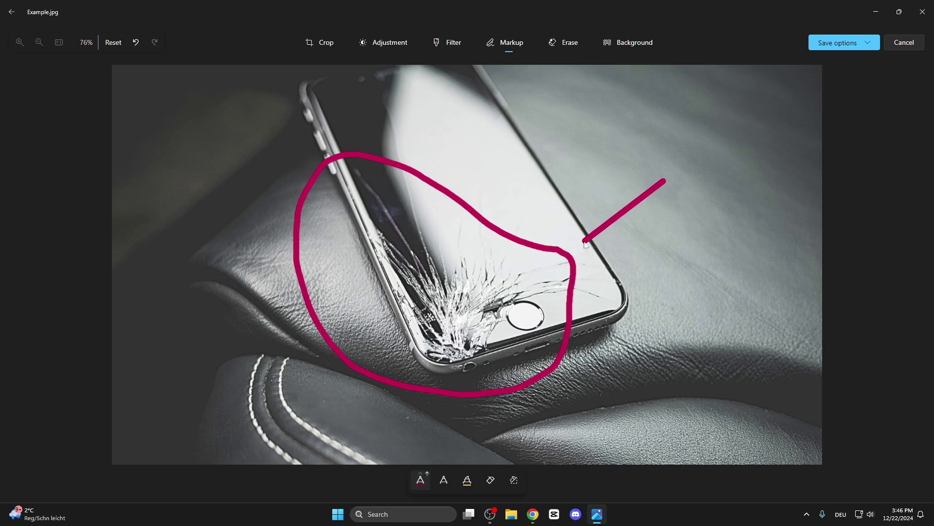
{"action": "left_click_drag", "start_coordinate": [598, 229], "coordinate": [584, 241]}
Step: Write 'Broken' in yellow freehand, without an arrow tip, above the arrow
{"action": "left_click", "coordinate": [426, 481]}
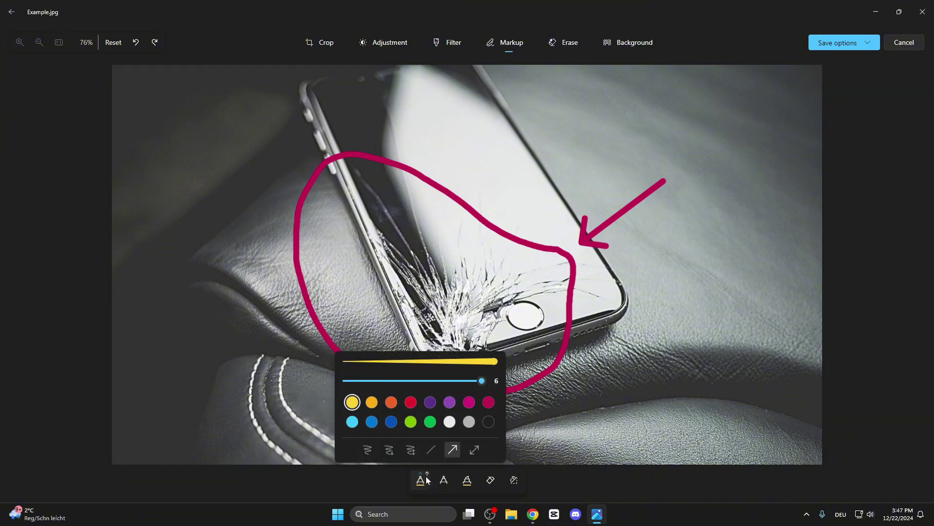
{"action": "left_click", "coordinate": [366, 450]}
{"action": "left_click_drag", "start_coordinate": [551, 109], "coordinate": [555, 150]}
{"action": "mouse_move", "coordinate": [562, 117]}
{"action": "left_mouse_down"}
{"action": "mouse_move", "coordinate": [580, 146]}
{"action": "mouse_move", "coordinate": [606, 126]}
{"action": "mouse_move", "coordinate": [632, 125]}
{"action": "left_mouse_up"}
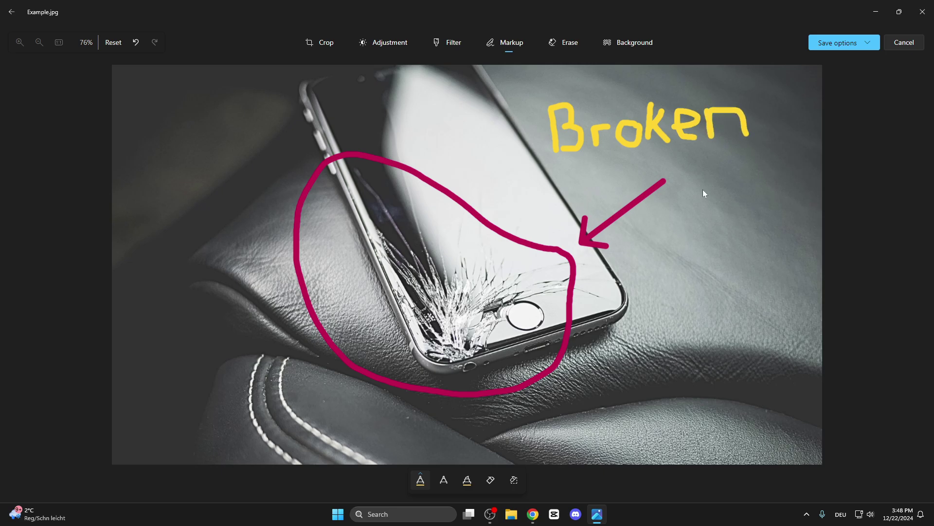